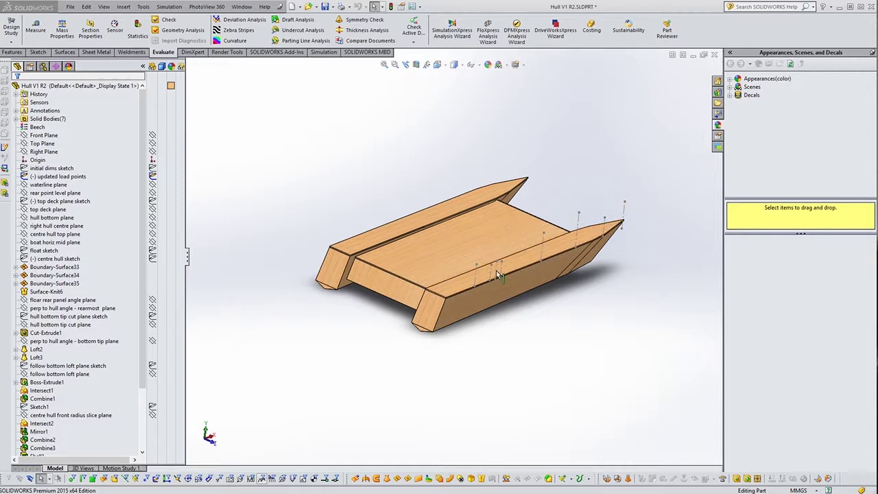
Switch to the crankcase and head IN MM & dummy prop part and examine the engine from several angles
left_click(165, 435)
left_click(202, 451)
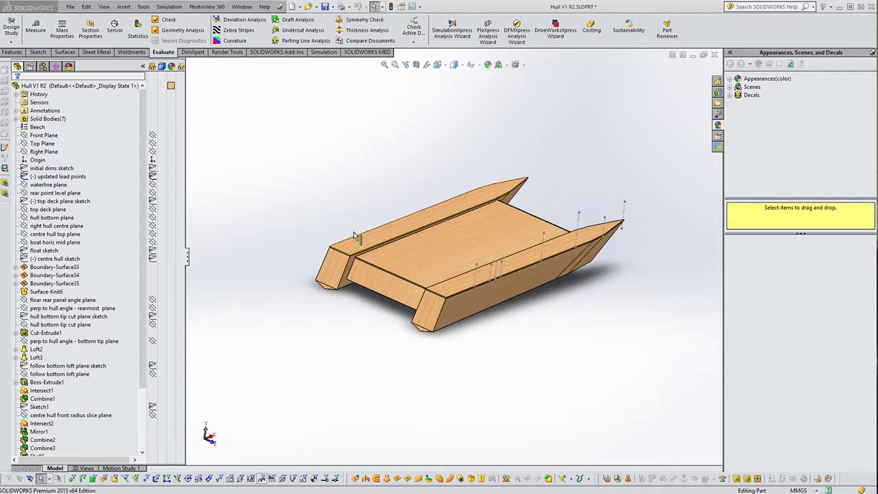
left_click(243, 7)
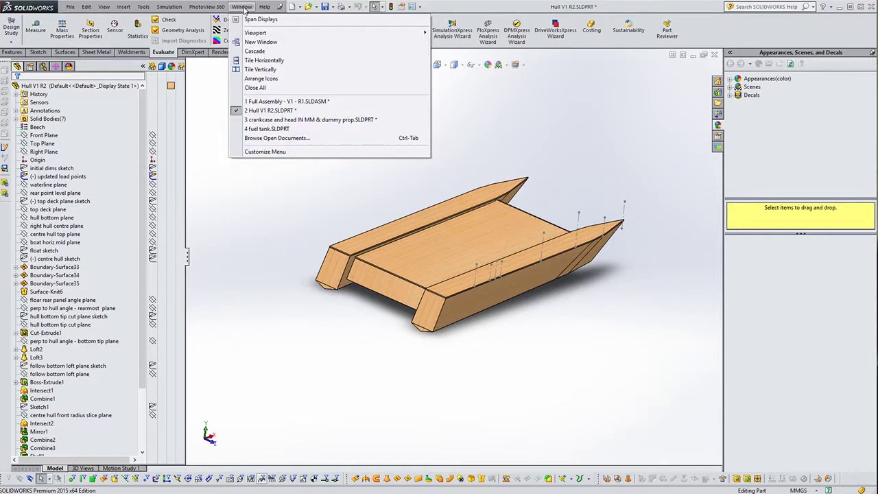
key("Escape")
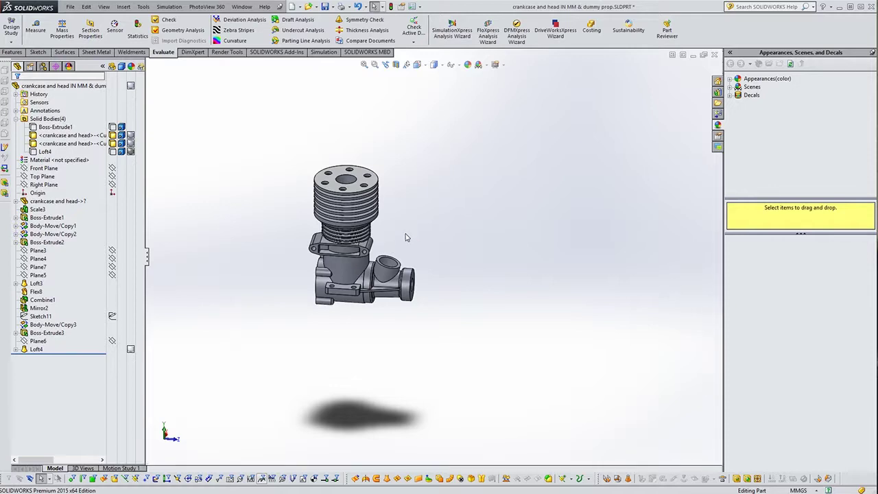
middle_click_drag(392, 245, 388, 246)
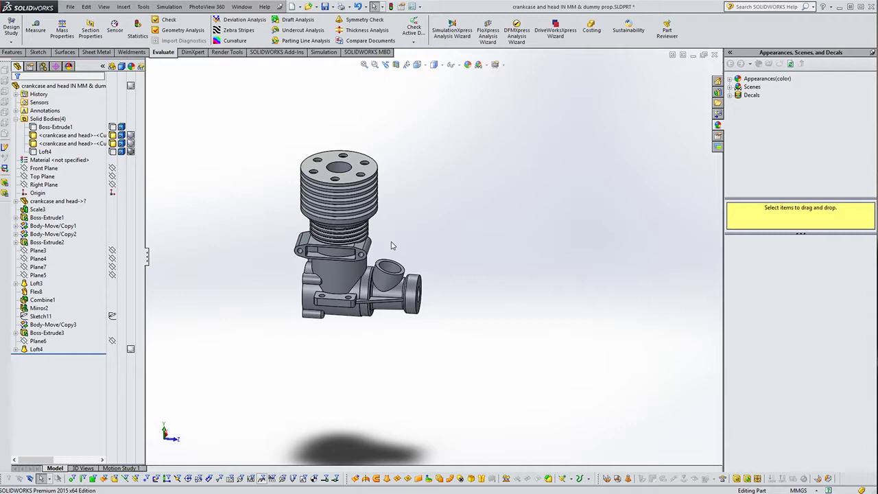
middle_click_drag(233, 263, 320, 288)
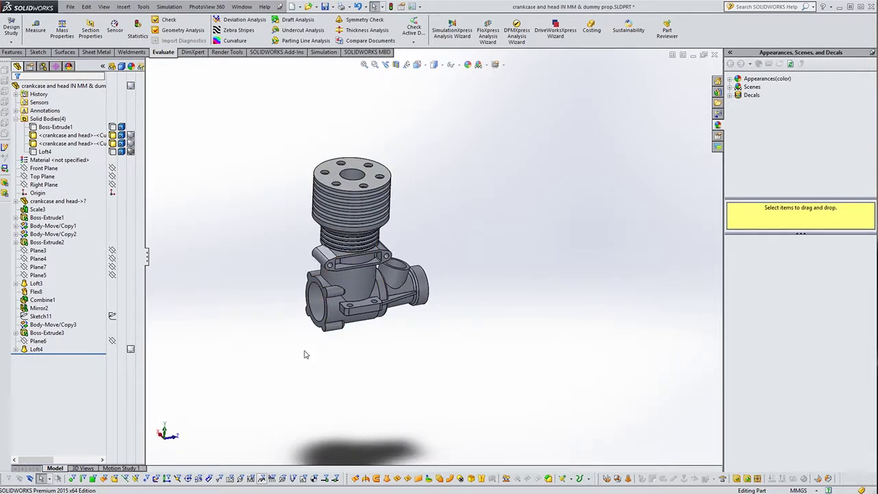
mouse_move(492, 233)
middle_mouse_down()
mouse_move(490, 173)
mouse_move(477, 225)
middle_mouse_up()
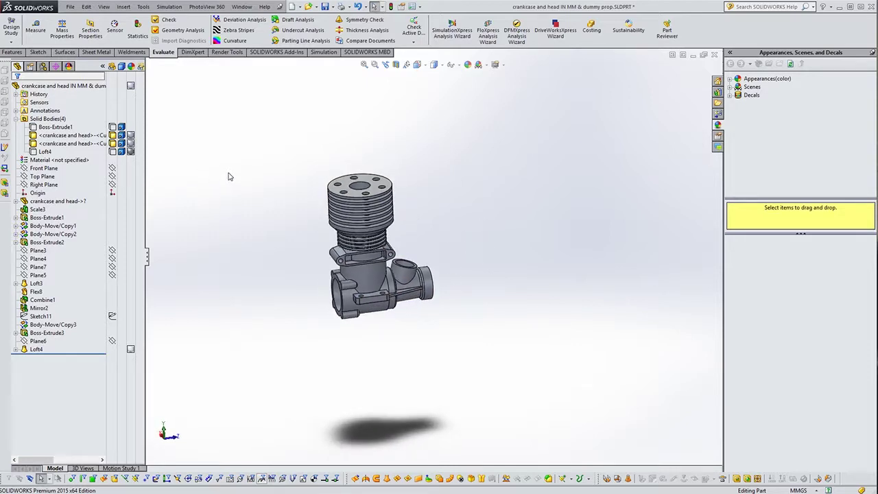
Show the hidden Loft4 propeller body in front of the engine and inspect it
left_click(44, 152)
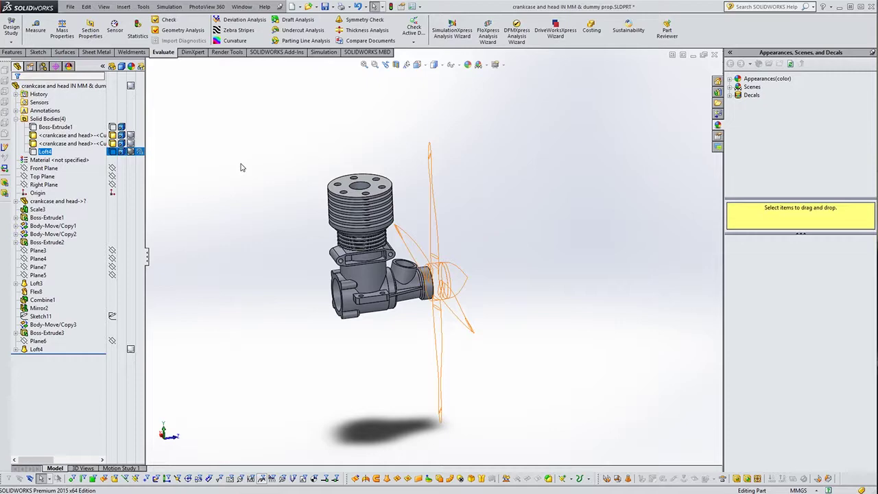
left_click(521, 221)
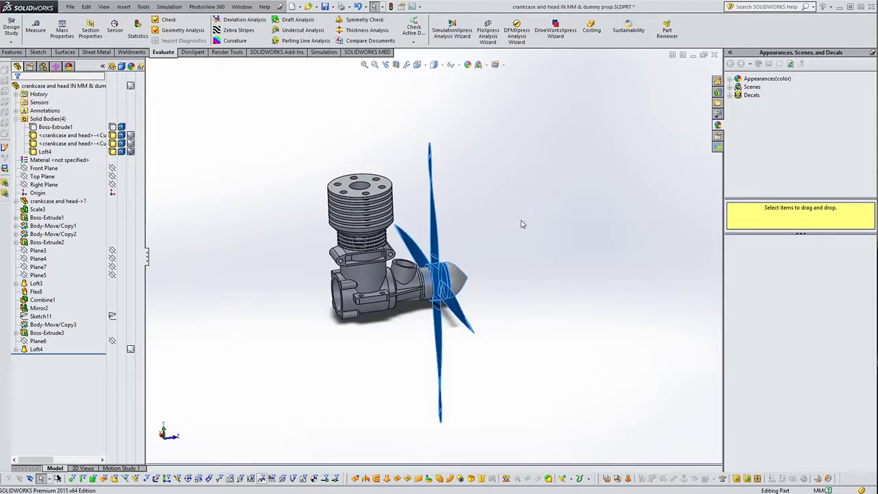
middle_click_drag(523, 224, 460, 263)
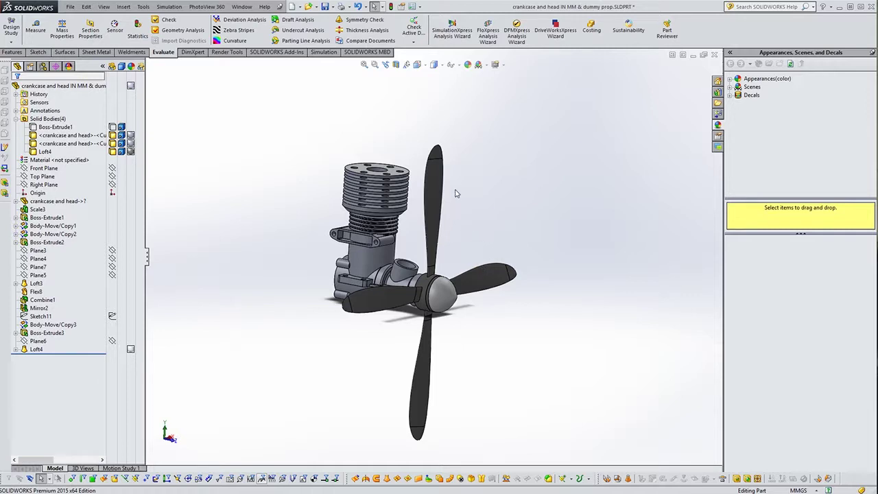
middle_click_drag(507, 341, 456, 323)
key("z")
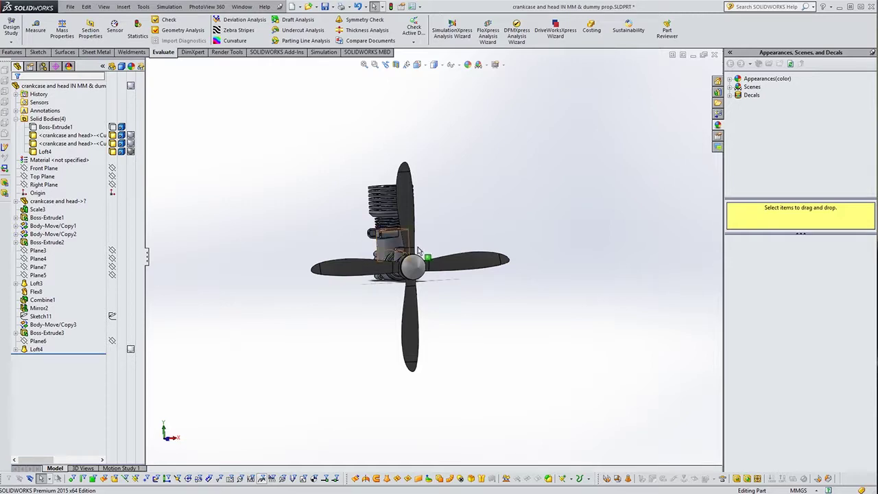
middle_click_drag(456, 234, 510, 225)
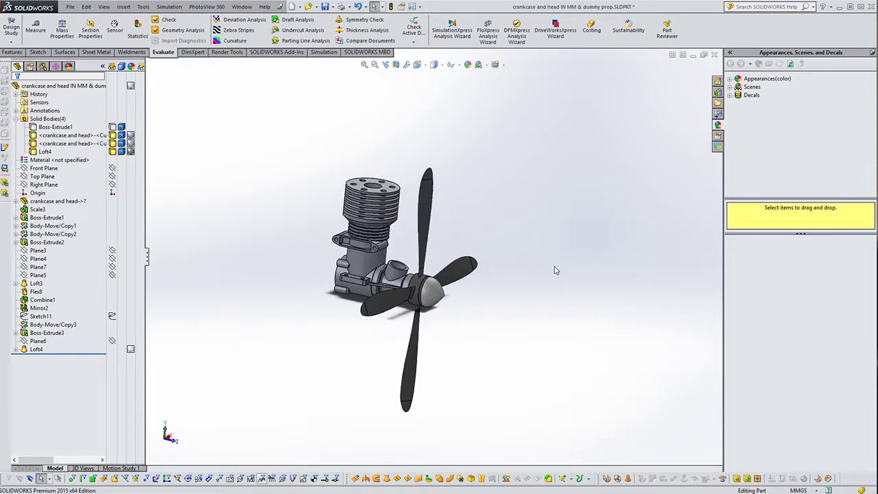
mouse_move(465, 318)
middle_mouse_down()
mouse_move(538, 308)
mouse_move(465, 334)
middle_mouse_up()
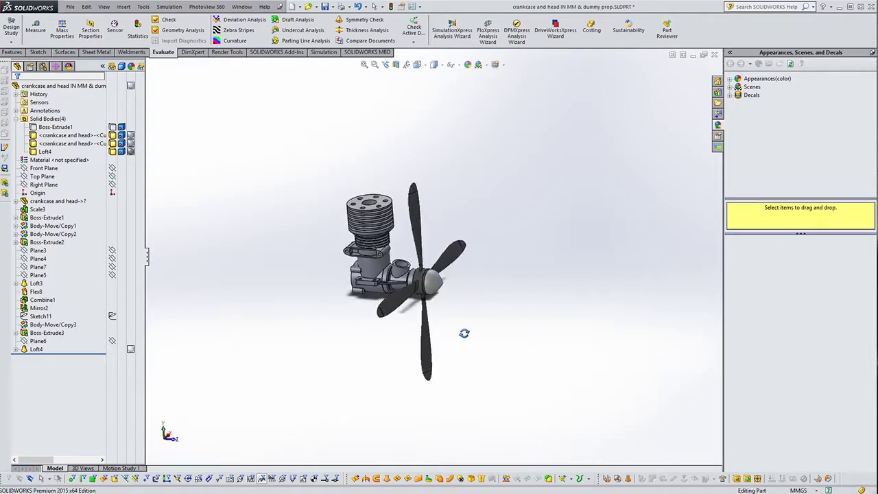
Switch to the fuel tank part and inspect the tank and its cap from several angles
left_click(241, 6)
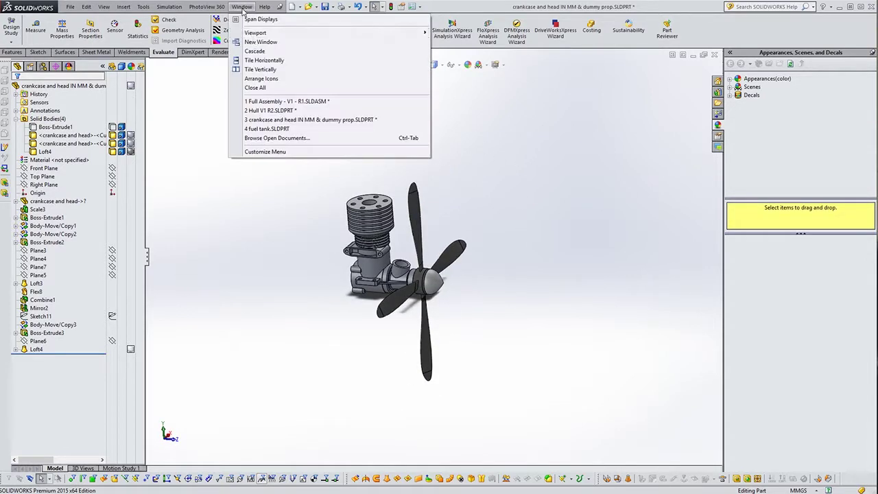
left_click(270, 128)
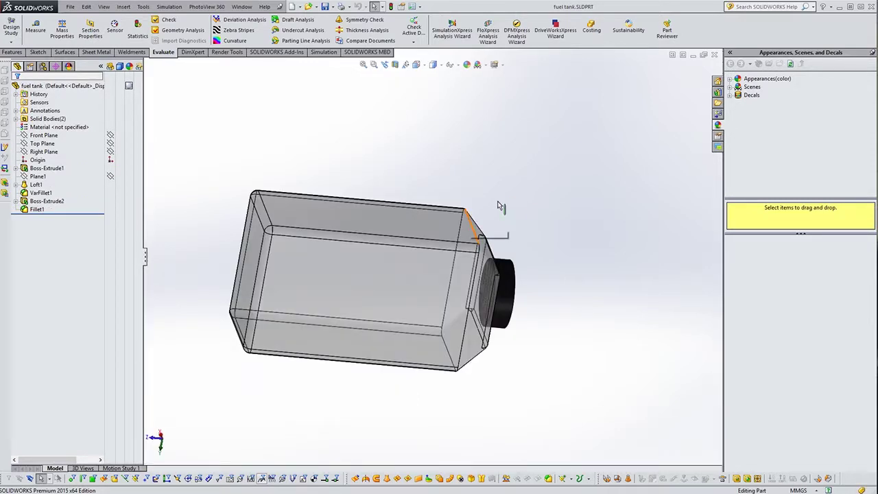
middle_click_drag(500, 202, 523, 199)
scroll(531, 217, "up", 5)
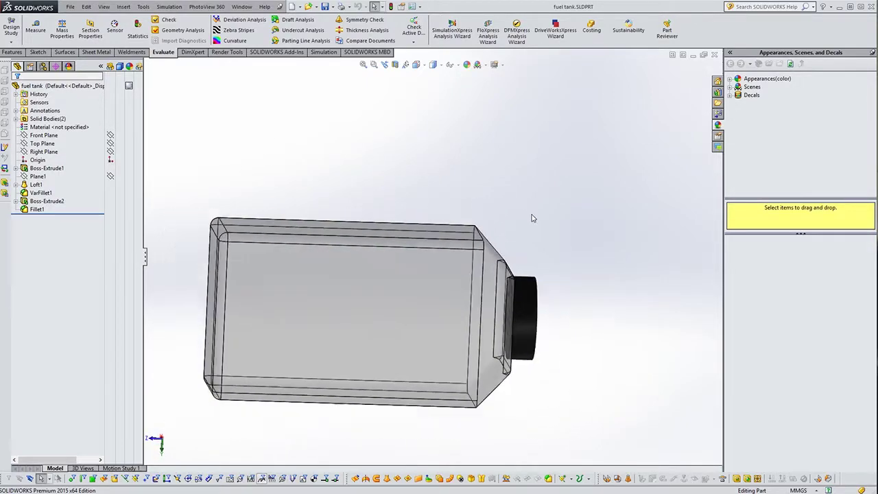
middle_click_drag(446, 215, 295, 257)
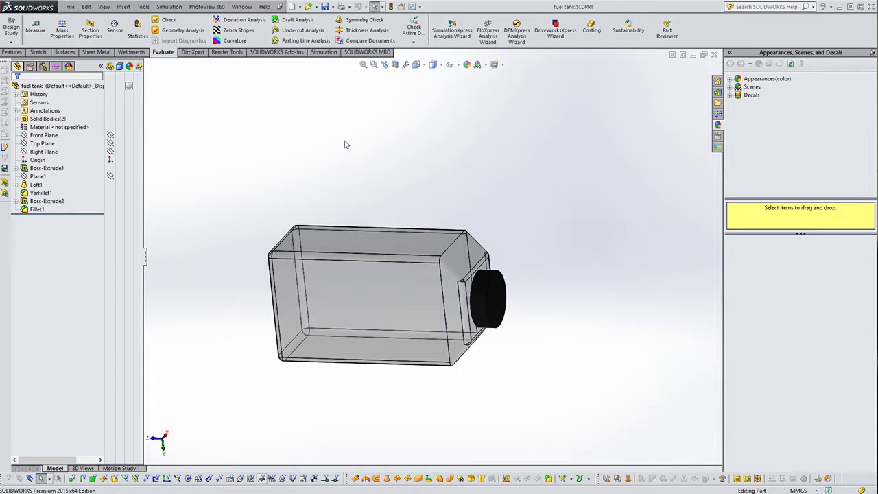
Switch to the Full Assembly - V1 - R1 document and display the whole boat in a fitted front view
left_click(243, 7)
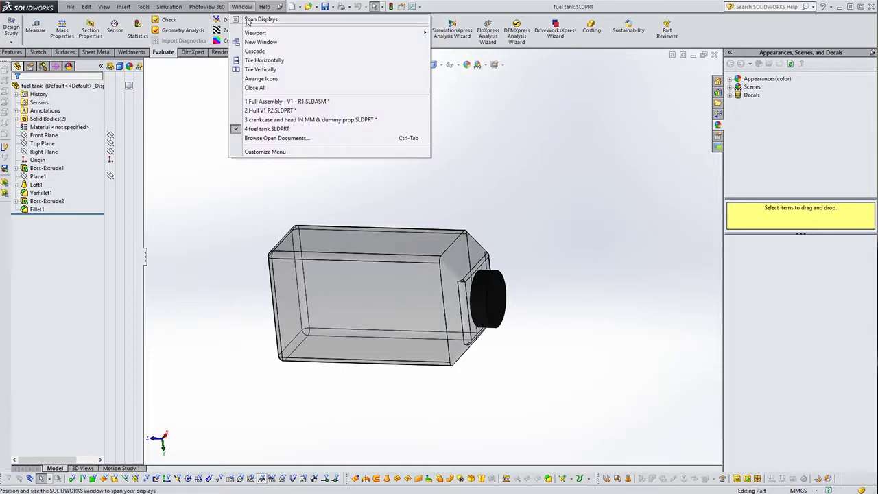
left_click(265, 103)
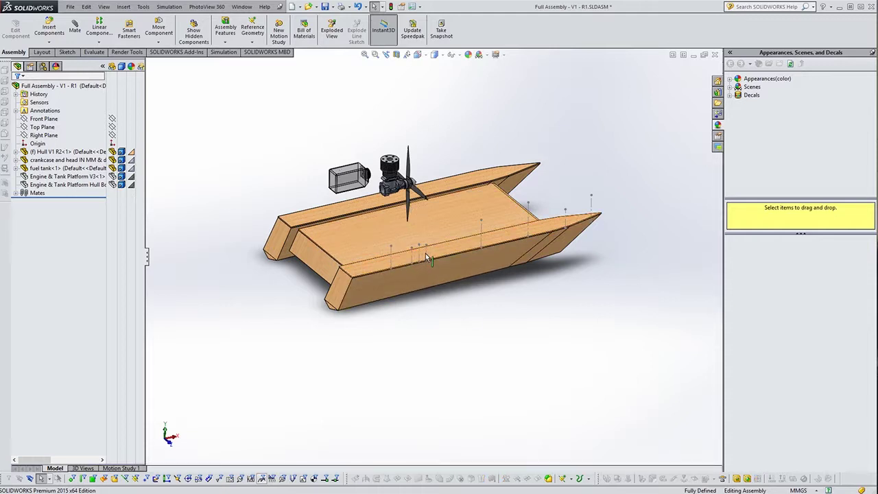
left_click(168, 447)
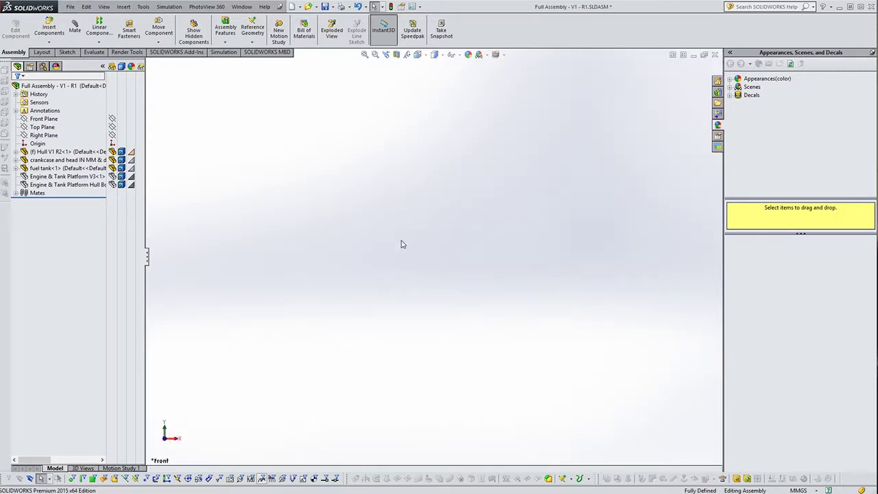
left_click(365, 55)
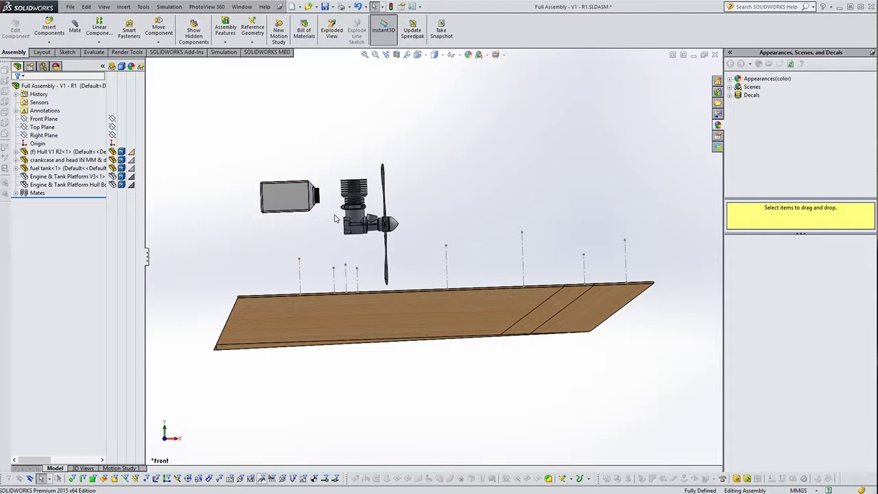
Examine the placement of the fuel tank and the engine with propeller above the hull, starting from the isometric view
key("ctrl+7")
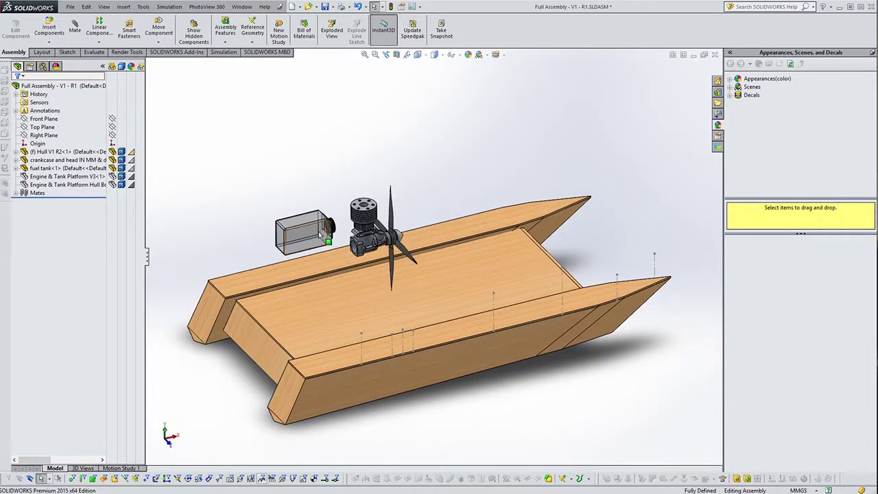
middle_click_drag(323, 281, 302, 226)
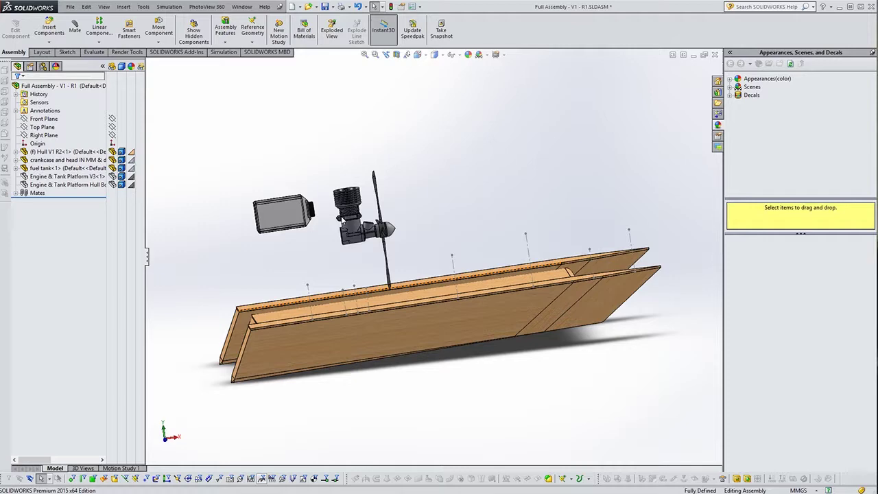
middle_click_drag(289, 254, 429, 260)
scroll(404, 288, "down", 5)
scroll(405, 288, "down", 1)
middle_click_drag(304, 243, 336, 275)
scroll(363, 274, "up", 3)
scroll(364, 261, "up", 3)
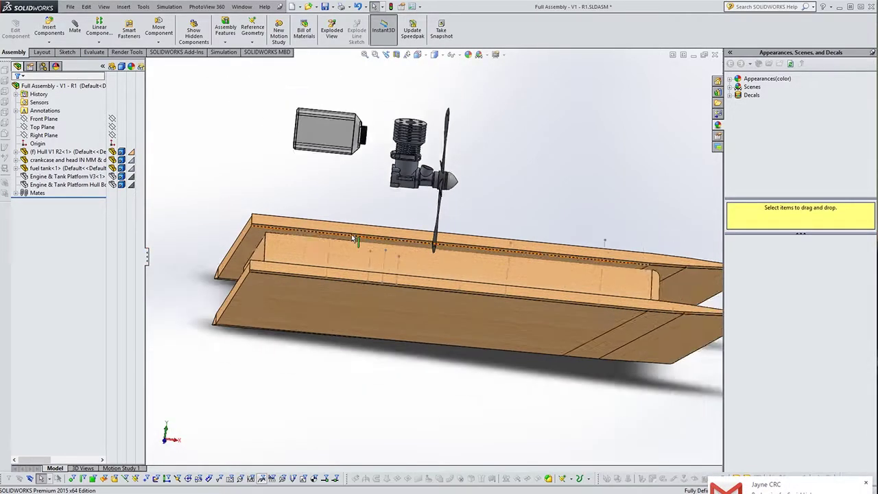
mouse_move(351, 234)
middle_mouse_down()
mouse_move(471, 254)
mouse_move(402, 237)
mouse_move(325, 277)
mouse_move(287, 256)
mouse_move(398, 254)
mouse_move(350, 241)
middle_mouse_up()
scroll(471, 254, "down", 3)
scroll(325, 277, "up", 3)
scroll(350, 240, "down", 3)
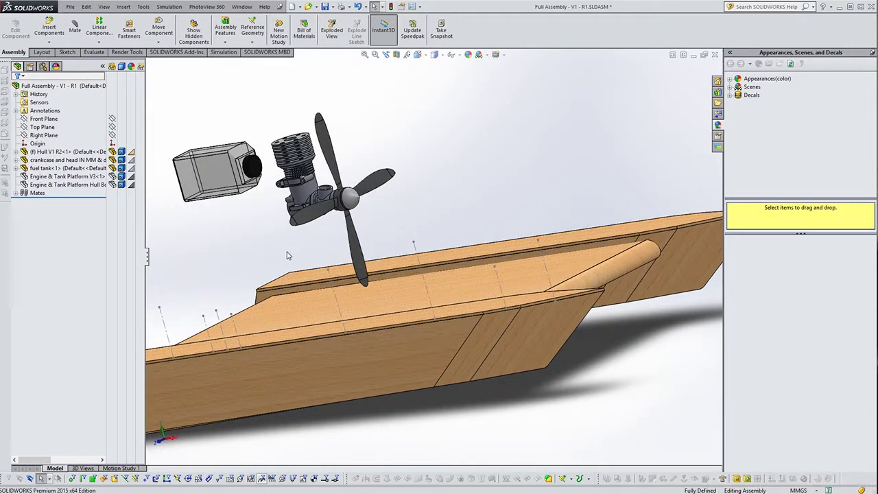
middle_click_drag(288, 256, 372, 250)
scroll(372, 251, "up", 3)
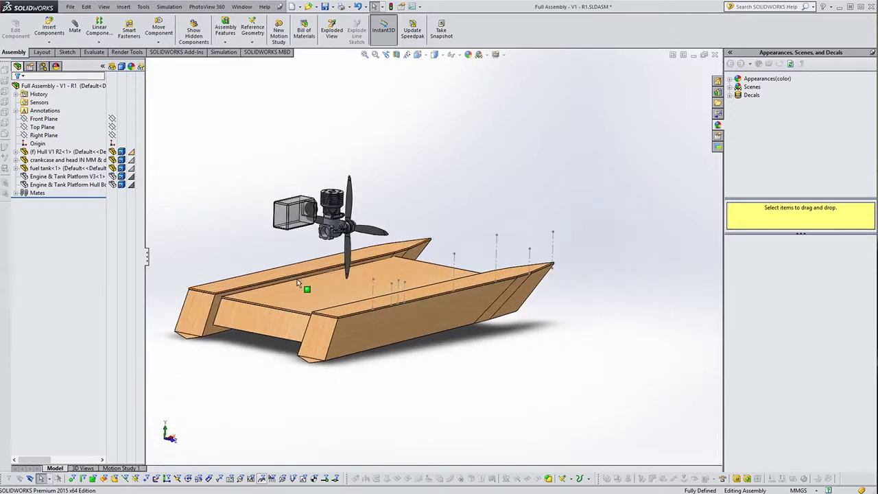
middle_click_drag(288, 251, 314, 245)
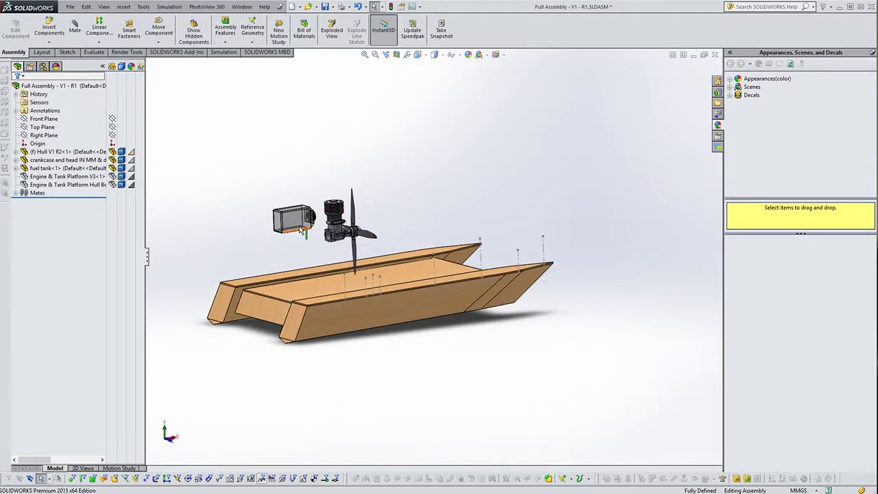
middle_click_drag(410, 277, 325, 277)
scroll(325, 276, "down", 3)
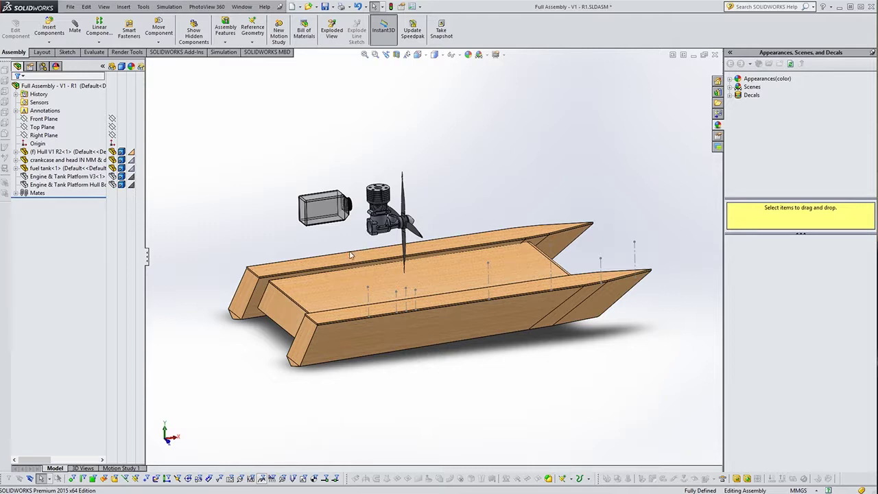
scroll(412, 258, "down", 4)
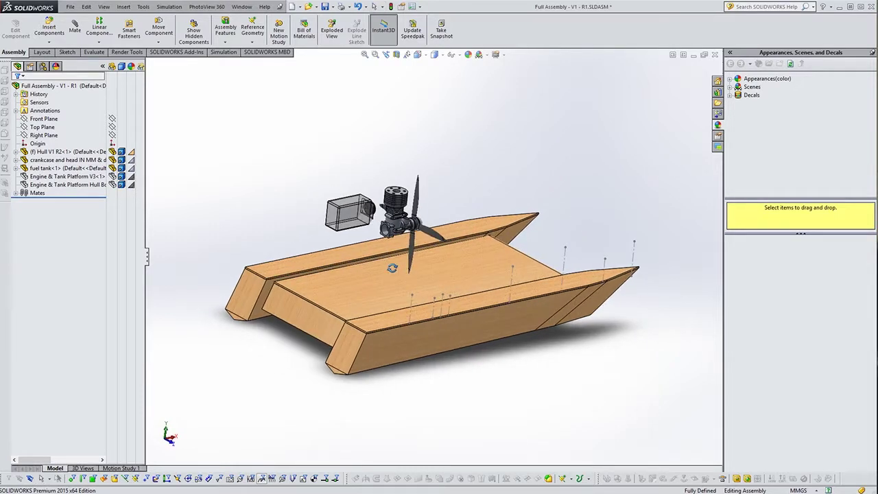